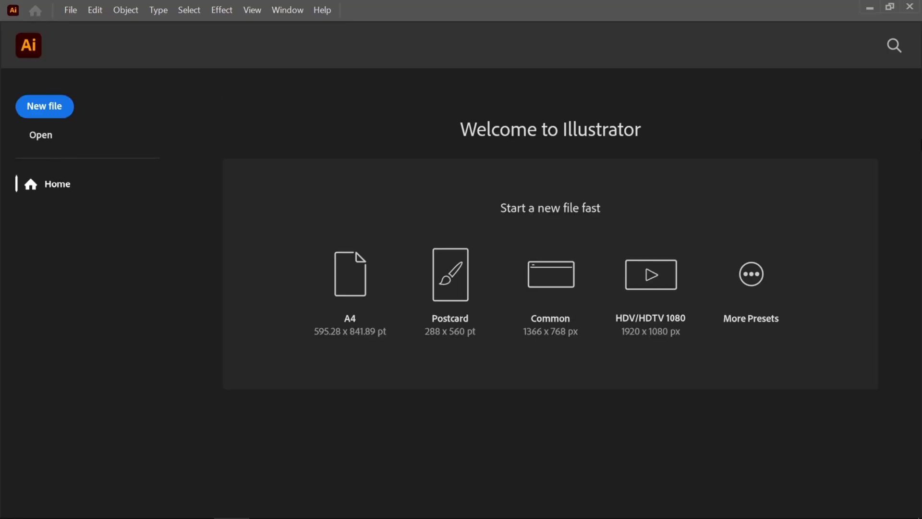
# Create a new 1280 × 720 px document from the recent custom preset
pyautogui.click(41, 111)
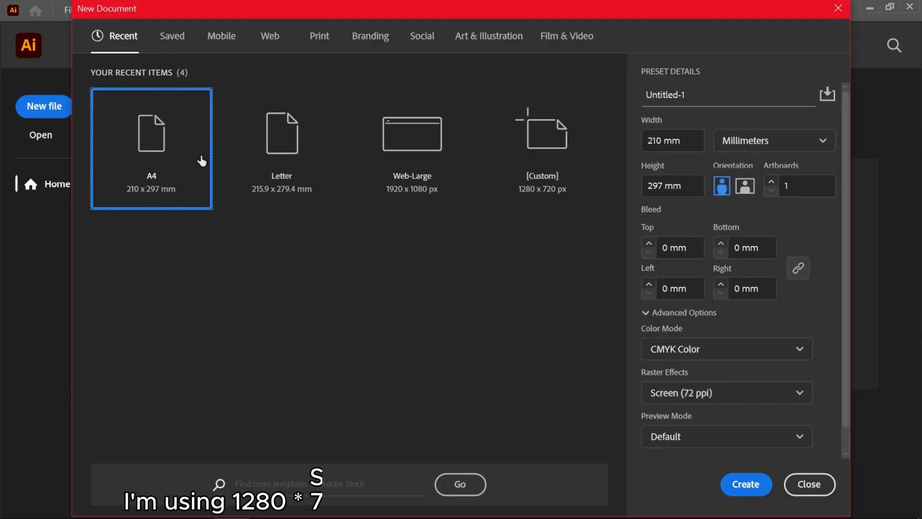
pyautogui.click(543, 158)
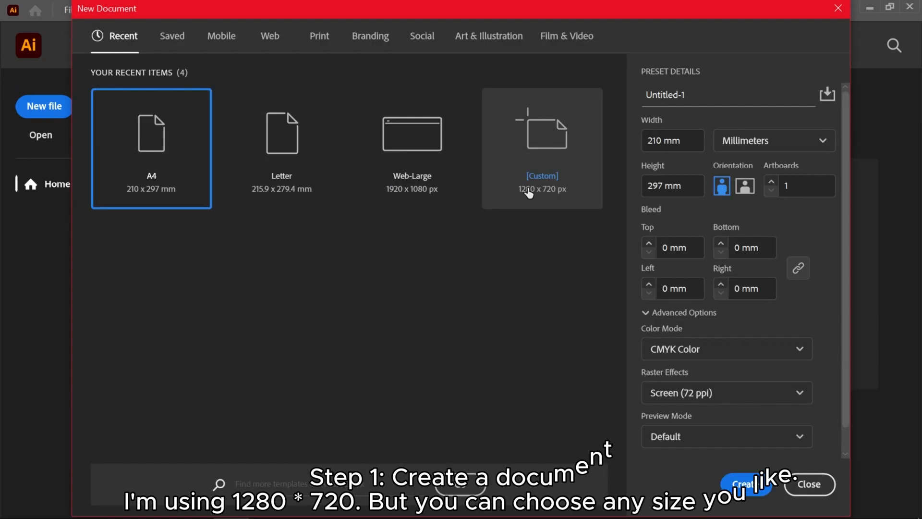
pyautogui.click(737, 483)
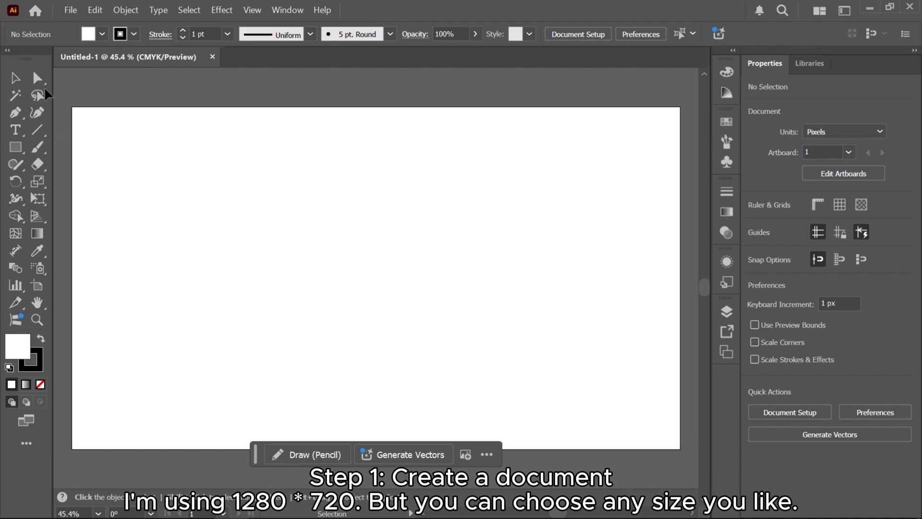
# Draw a tall vertical rectangle about 94 × 410 px near the artboard's left side
pyautogui.click(15, 147)
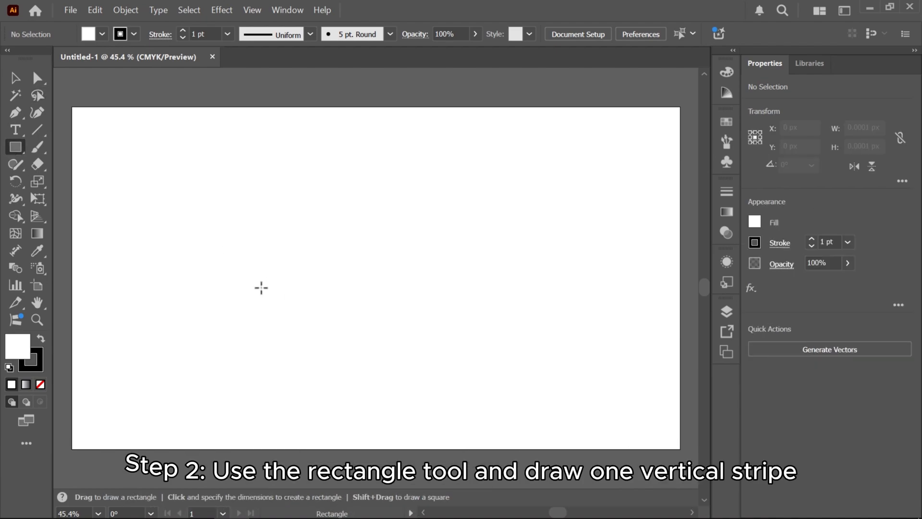
pyautogui.moveTo(154, 187); pyautogui.dragTo(199, 382)
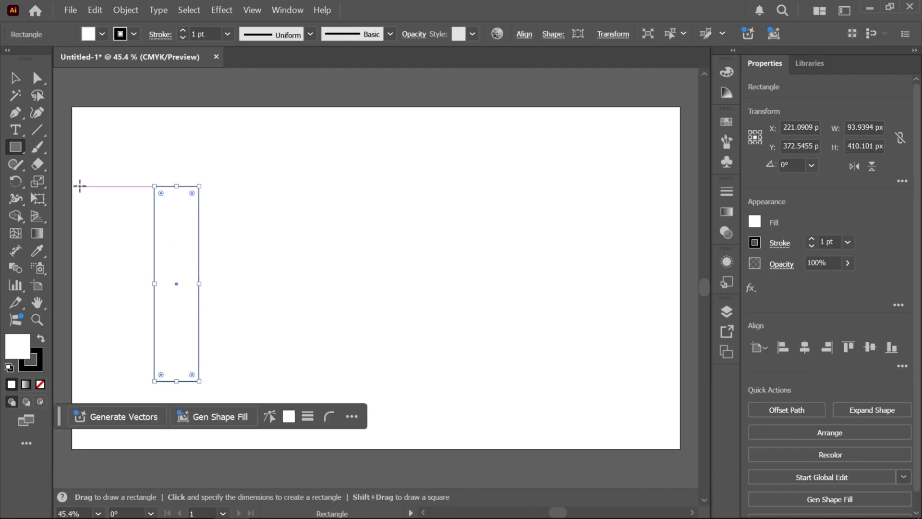
pyautogui.click(15, 81)
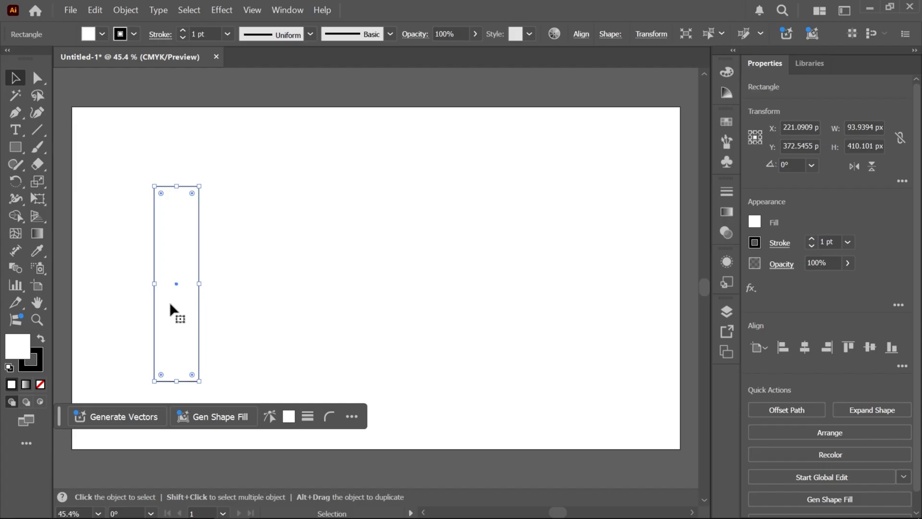
# Duplicate the rectangle sideways edge to edge and repeat the copy to make six adjoining vertical stripes
pyautogui.moveTo(173, 285); pyautogui.dragTo(220, 284)
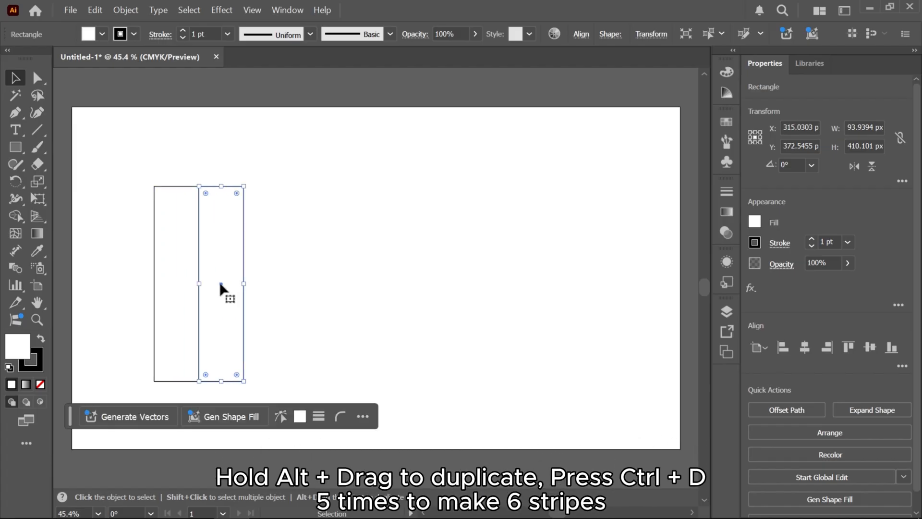
pyautogui.hotkey('ctrl', 'd')
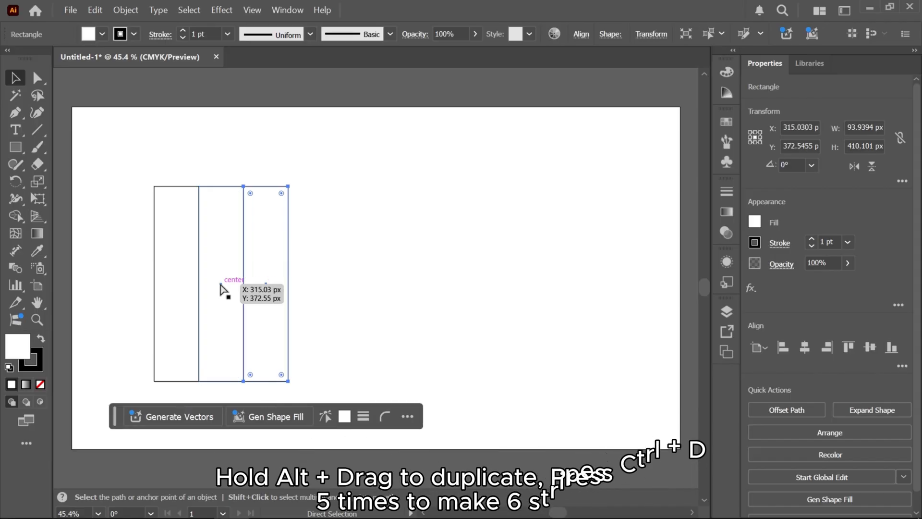
pyautogui.hotkey('ctrl', 'd')
pyautogui.hotkey('ctrl', 'd')
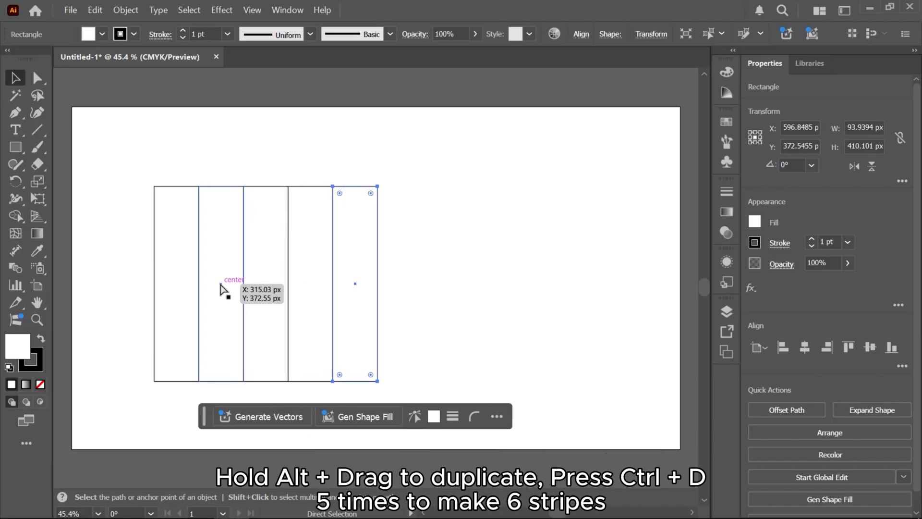
pyautogui.hotkey('ctrl', 'd')
# Fill the first stripe with red
pyautogui.click(182, 284)
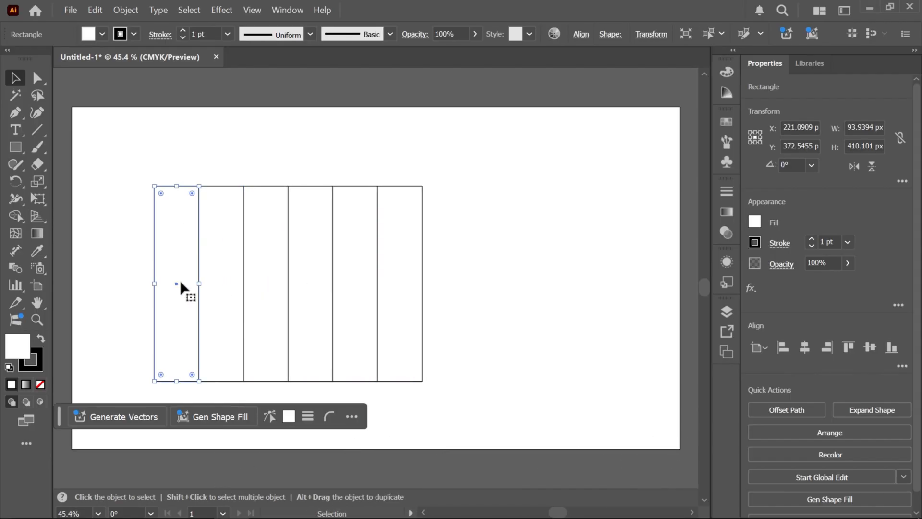
pyautogui.doubleClick(15, 354)
pyautogui.click(455, 171)
pyautogui.click(614, 176)
# Fill the second stripe with orange
pyautogui.click(233, 253)
pyautogui.doubleClick(22, 349)
pyautogui.moveTo(470, 284); pyautogui.dragTo(480, 332)
pyautogui.click(455, 171)
pyautogui.click(614, 175)
# Fill the third stripe with yellow
pyautogui.click(273, 289)
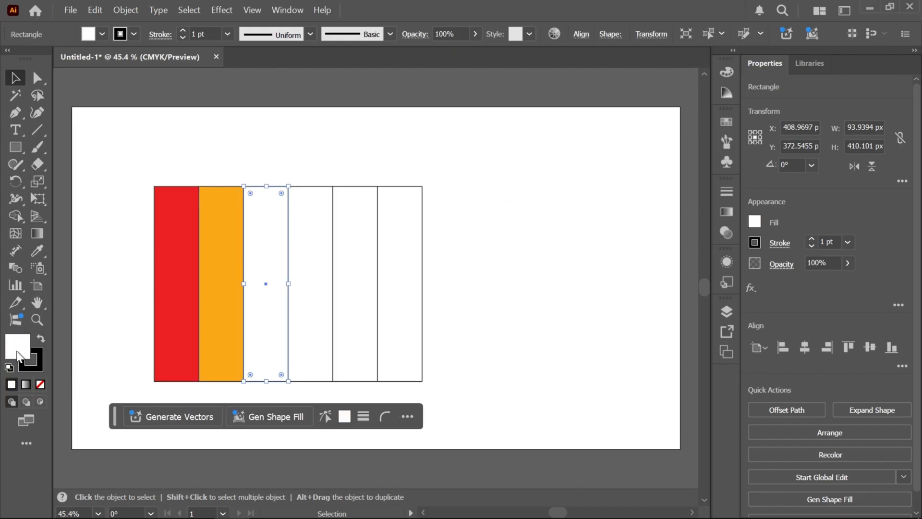
pyautogui.doubleClick(18, 346)
pyautogui.click(477, 319)
pyautogui.click(454, 171)
pyautogui.moveTo(478, 319); pyautogui.dragTo(479, 321)
pyautogui.click(614, 175)
# Fill the fourth stripe with green
pyautogui.click(315, 272)
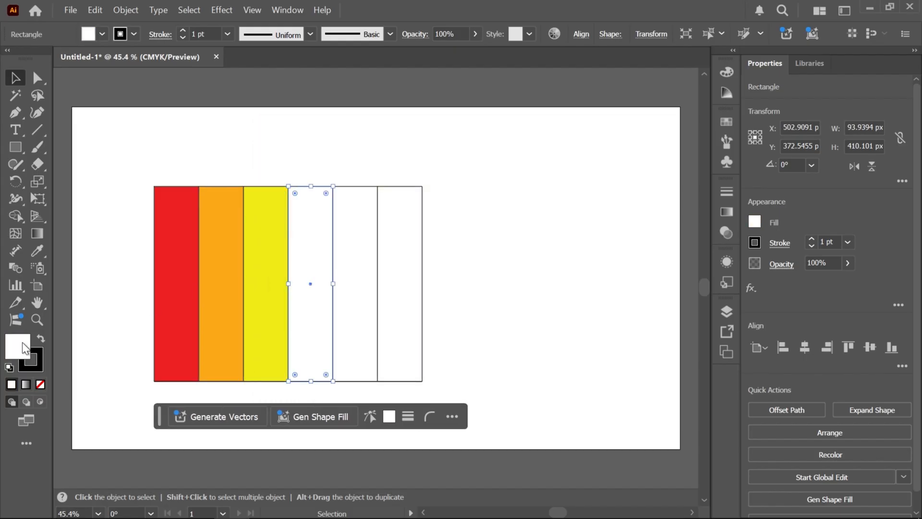
pyautogui.doubleClick(18, 347)
pyautogui.click(478, 292)
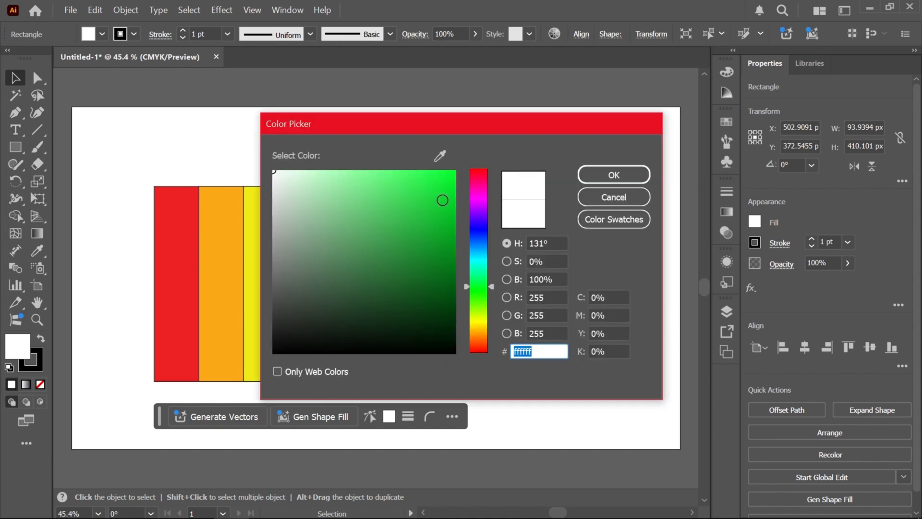
pyautogui.click(614, 175)
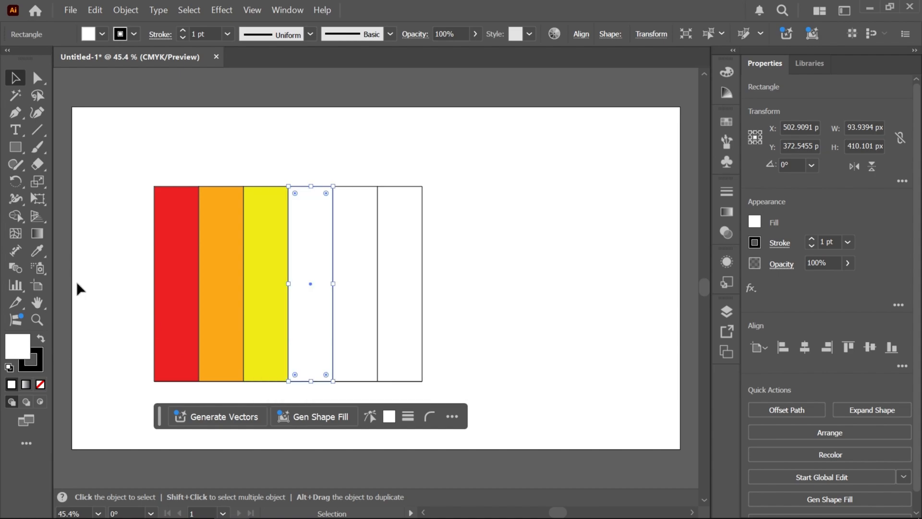
pyautogui.doubleClick(18, 355)
pyautogui.click(483, 291)
pyautogui.click(387, 206)
pyautogui.click(613, 175)
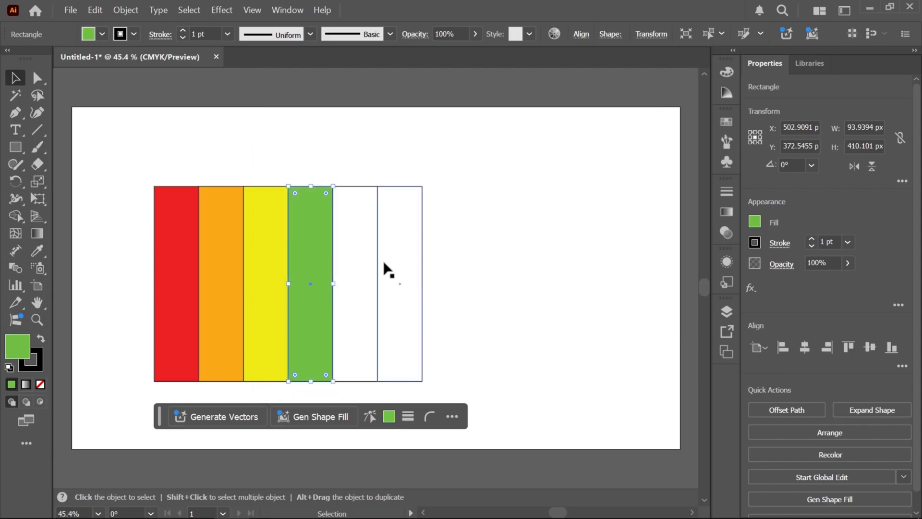
# Fill the fifth stripe with blue, using the colour 000dff
pyautogui.click(355, 274)
pyautogui.doubleClick(18, 356)
pyautogui.click(478, 225)
pyautogui.click(446, 183)
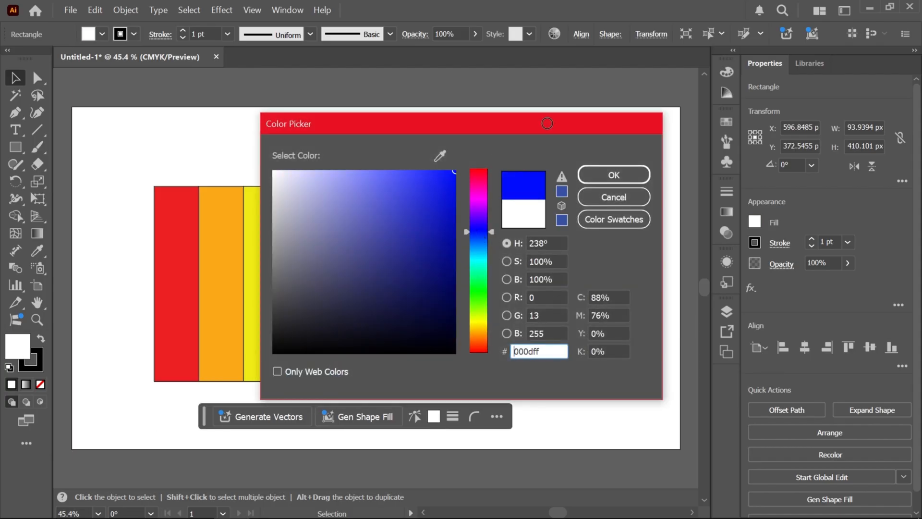
pyautogui.click(614, 175)
pyautogui.doubleClick(22, 346)
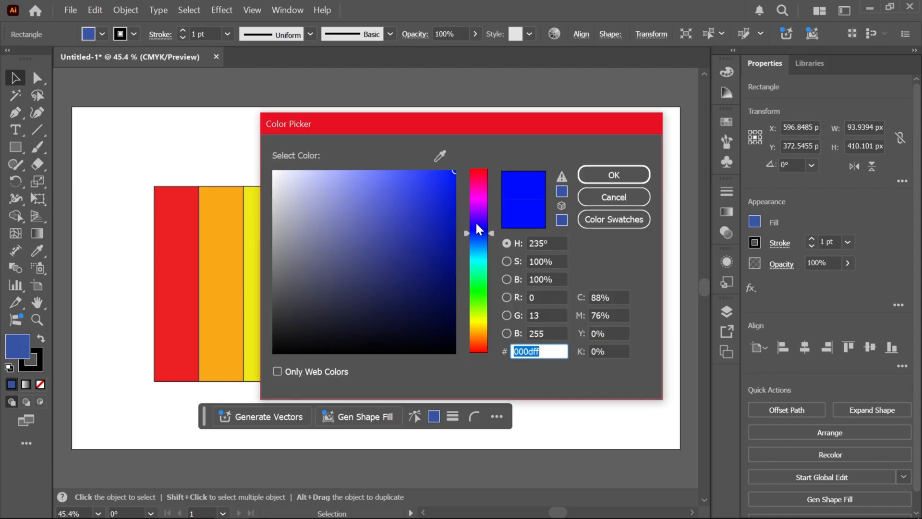
pyautogui.click(614, 175)
# Fill the sixth stripe with purple and deselect it
pyautogui.click(395, 268)
pyautogui.doubleClick(10, 356)
pyautogui.click(473, 200)
pyautogui.click(376, 217)
pyautogui.click(614, 175)
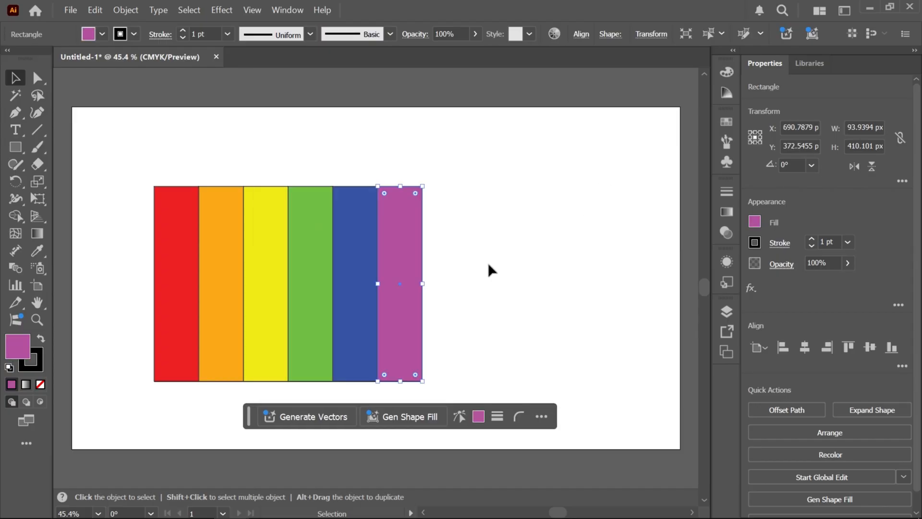
pyautogui.click(495, 282)
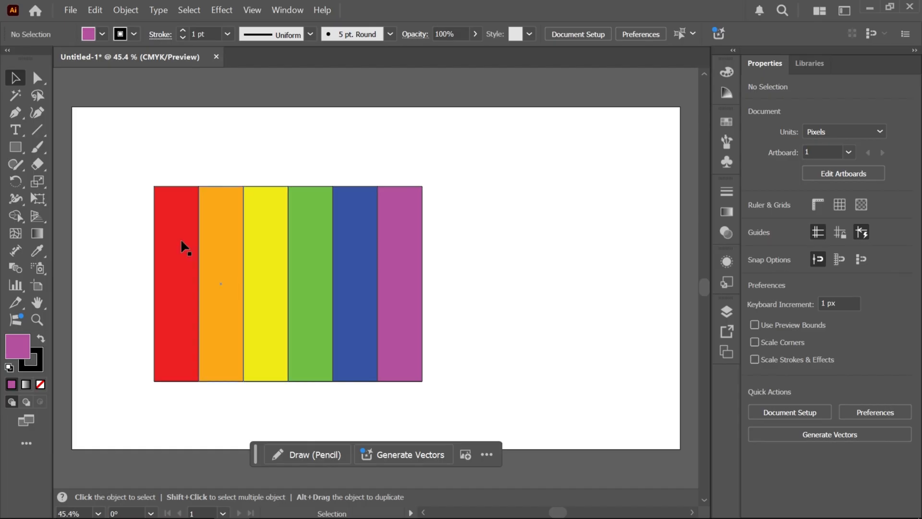
# Draw a horizontal bar about 564 × 45 px along the stripes' upper edge, matching their full width
pyautogui.click(16, 147)
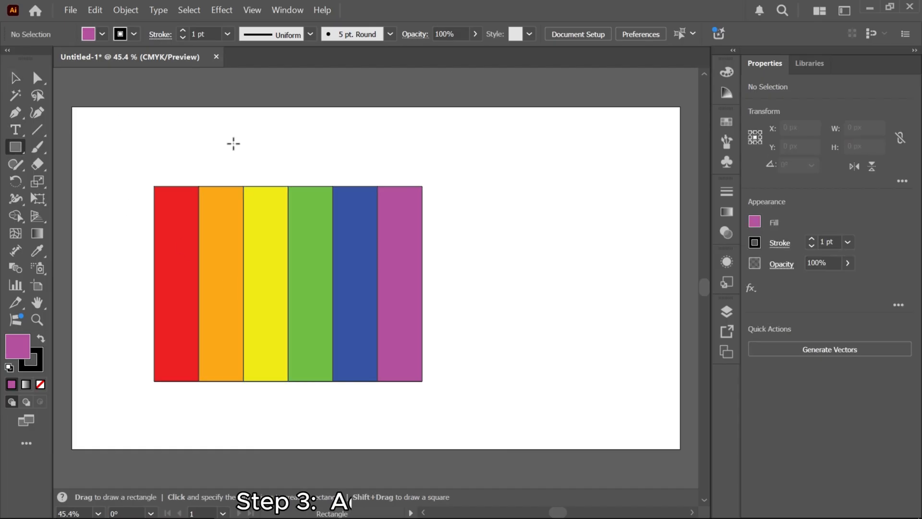
pyautogui.moveTo(152, 170)
pyautogui.mouseDown()
pyautogui.moveTo(222, 177)
pyautogui.moveTo(415, 169)
pyautogui.moveTo(423, 186)
pyautogui.mouseUp()
pyautogui.press('v')
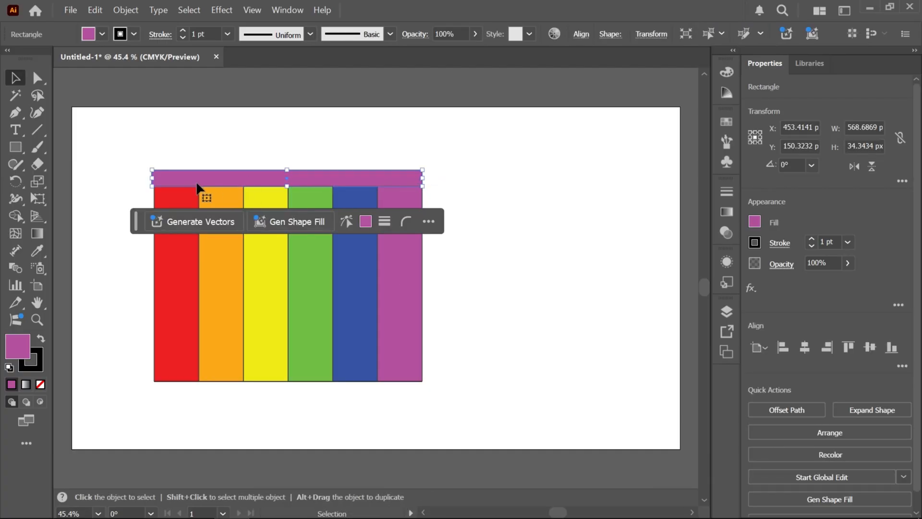
pyautogui.moveTo(151, 178); pyautogui.dragTo(153, 178)
pyautogui.moveTo(289, 169); pyautogui.dragTo(290, 166)
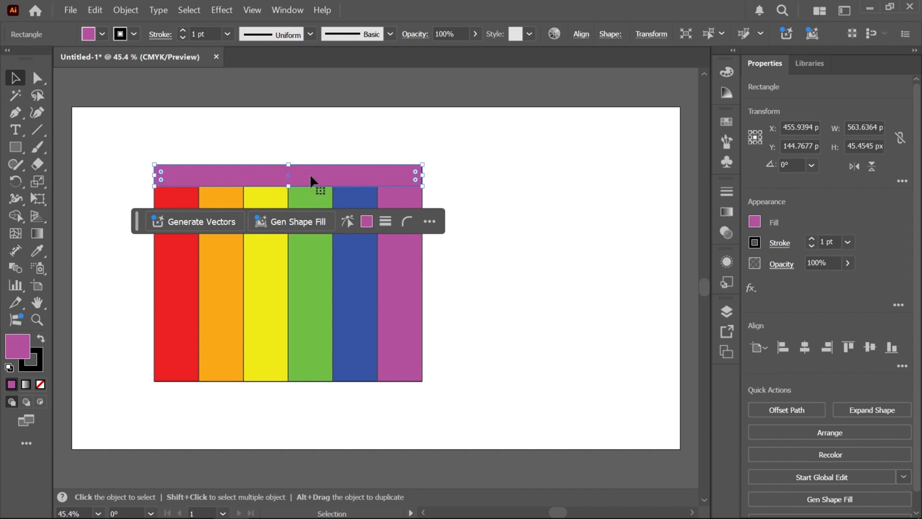
# Duplicate the horizontal bar and place the copy flush against the stripes' lower edge
pyautogui.click(309, 174)
pyautogui.press('a')
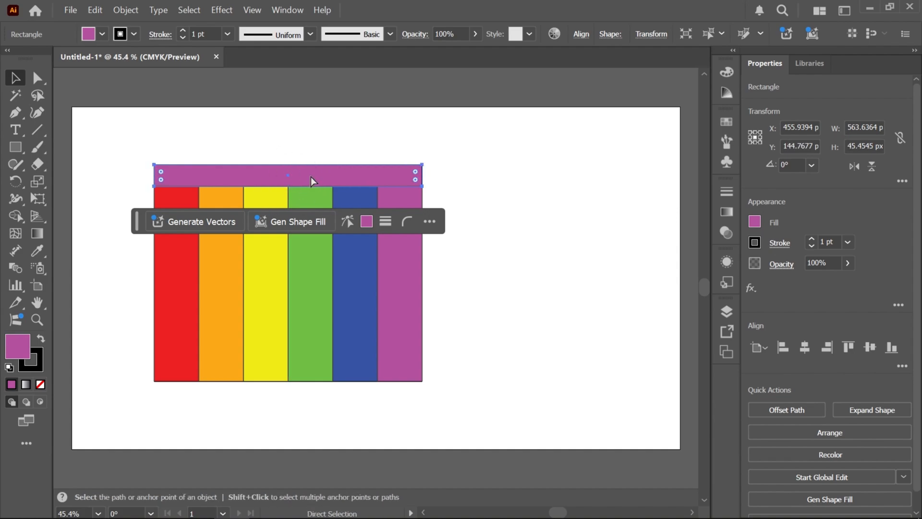
pyautogui.moveTo(311, 177); pyautogui.dragTo(290, 393)
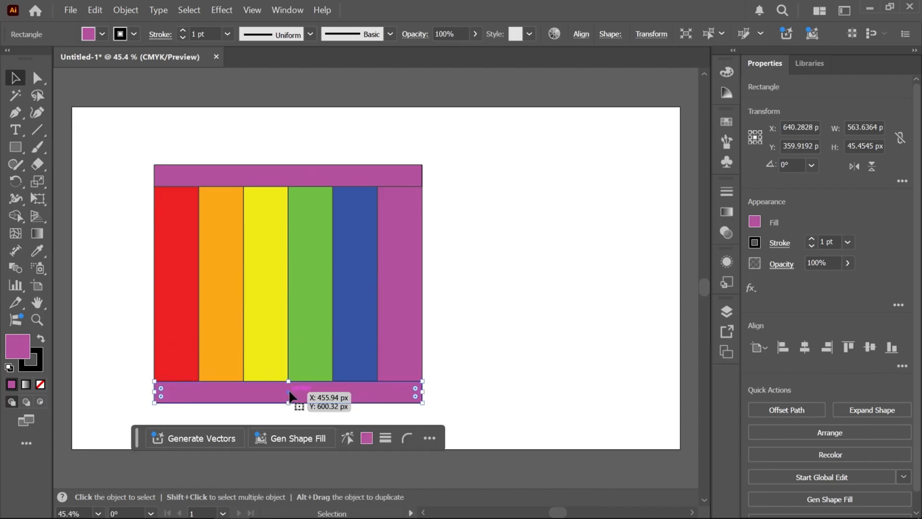
# Fill the bar above the stripes with white (ffffff) and remove its stroke
pyautogui.click(253, 180)
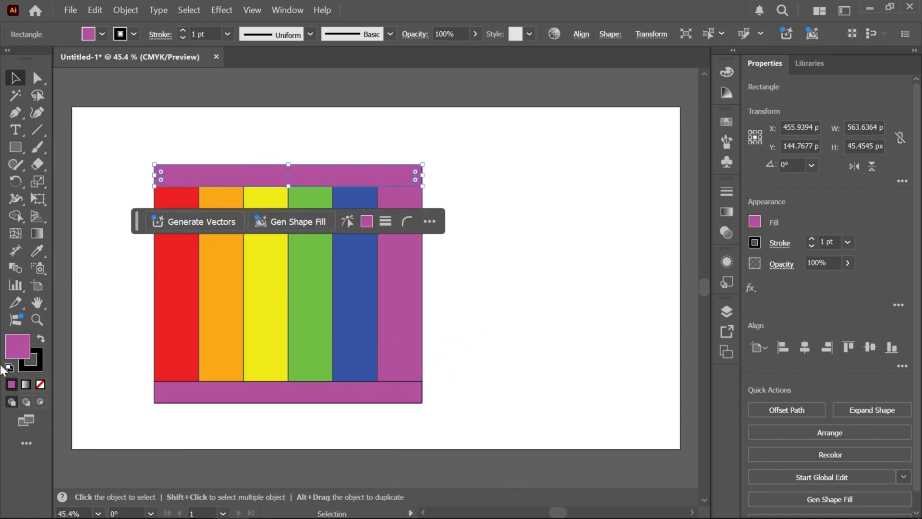
pyautogui.doubleClick(18, 346)
pyautogui.write('ffffff')
pyautogui.click(606, 173)
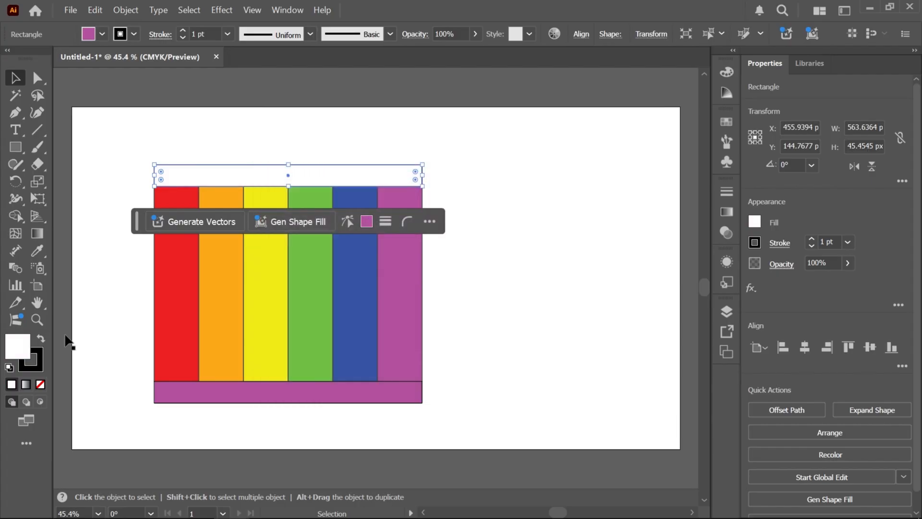
# Fill the bar below the stripes with white (ffffff) and remove its stroke
pyautogui.click(266, 382)
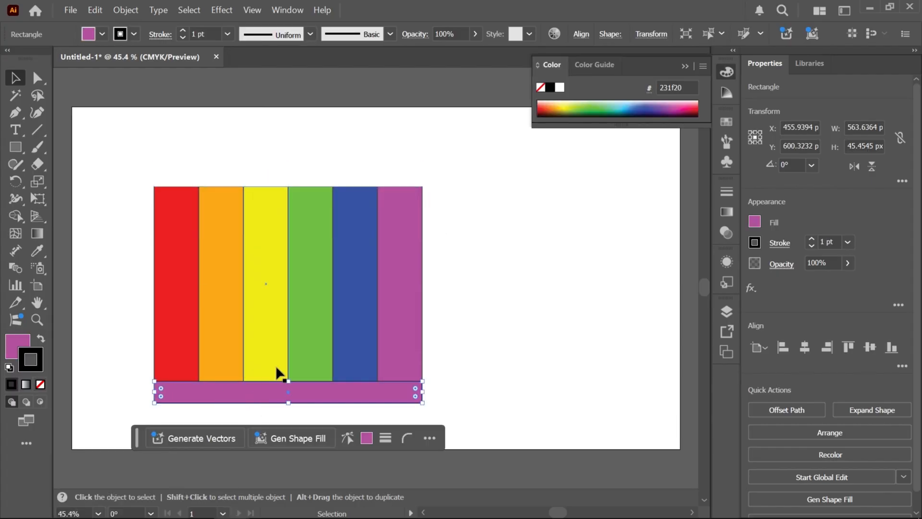
pyautogui.click(18, 353)
pyautogui.doubleClick(11, 353)
pyautogui.write('ffffff')
pyautogui.press('Return')
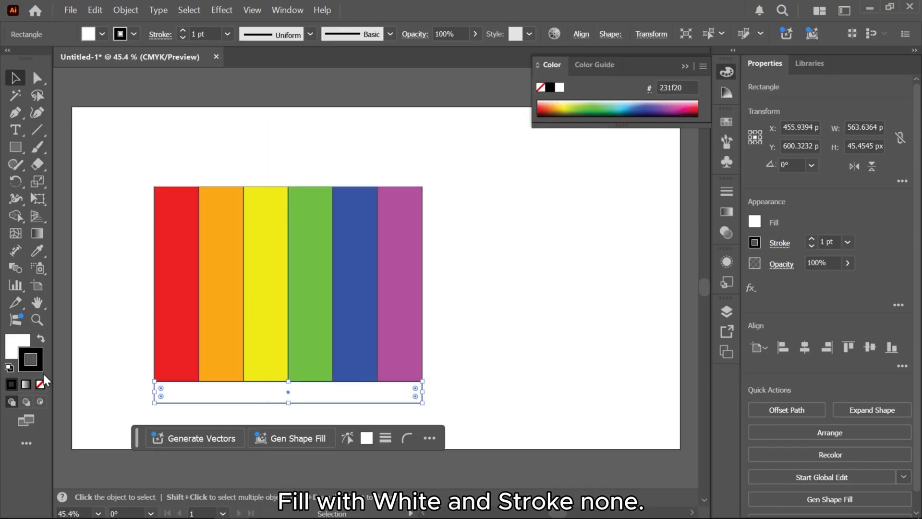
pyautogui.click(40, 384)
# Save all the stripes and bars as a dynamic movie clip symbol named Beach ball, and delete the artwork from the artboard
pyautogui.moveTo(102, 124); pyautogui.dragTo(474, 412)
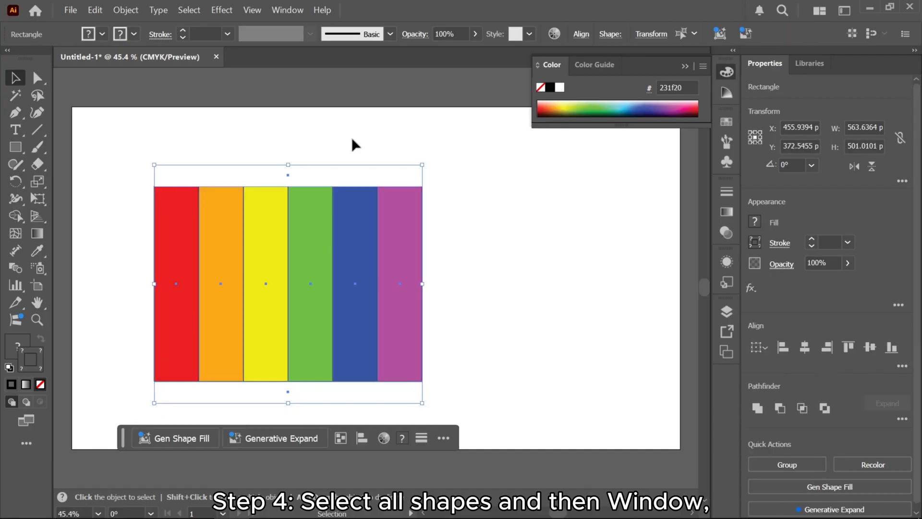
pyautogui.click(298, 10)
pyautogui.moveTo(286, 480)
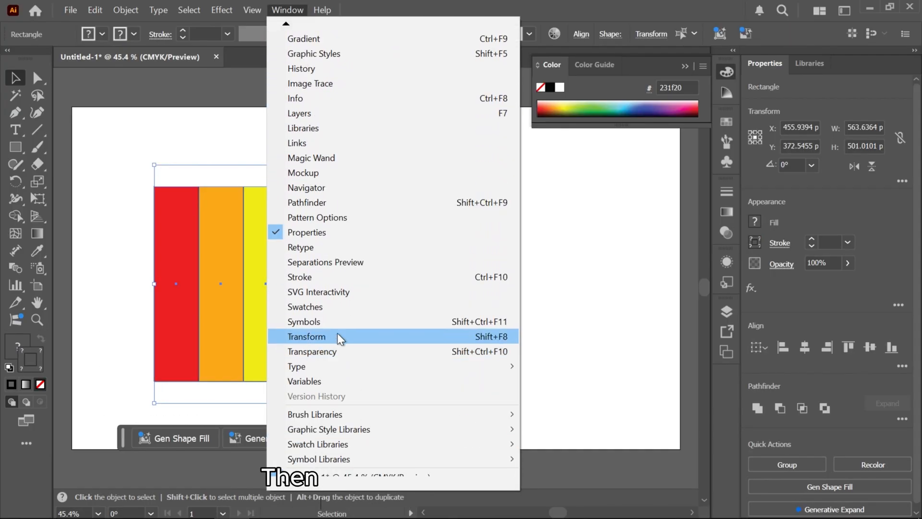
pyautogui.click(338, 322)
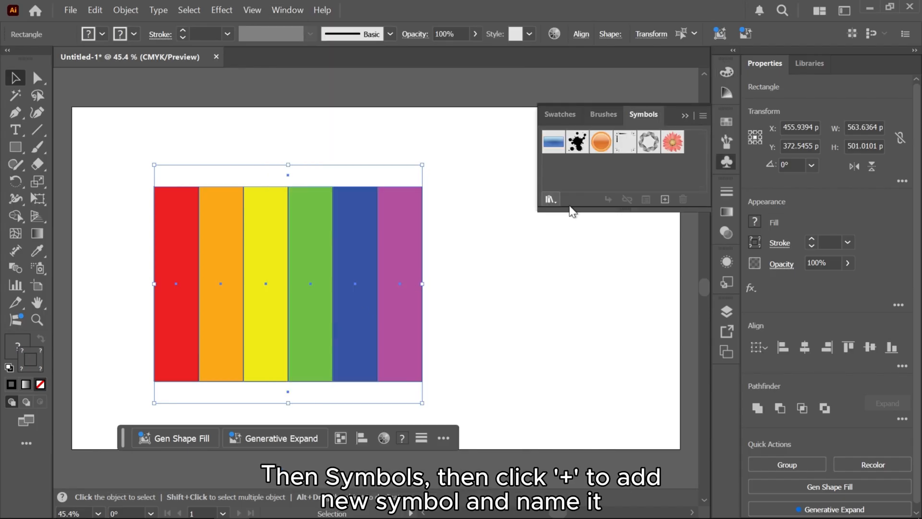
pyautogui.click(665, 199)
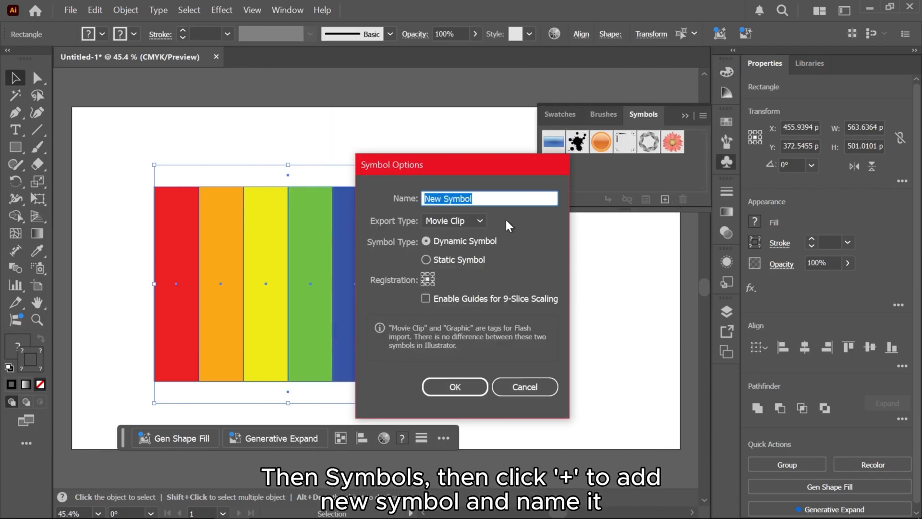
pyautogui.press('BackSpace')
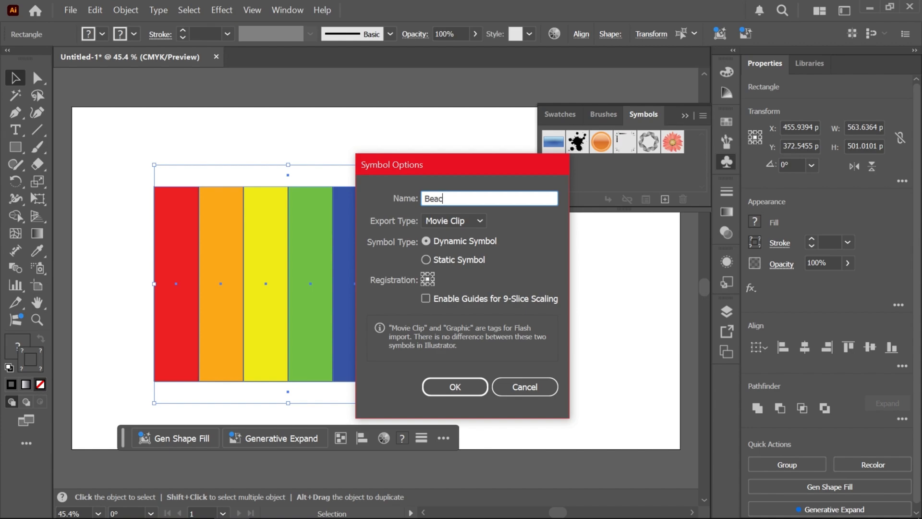
pyautogui.click(463, 391)
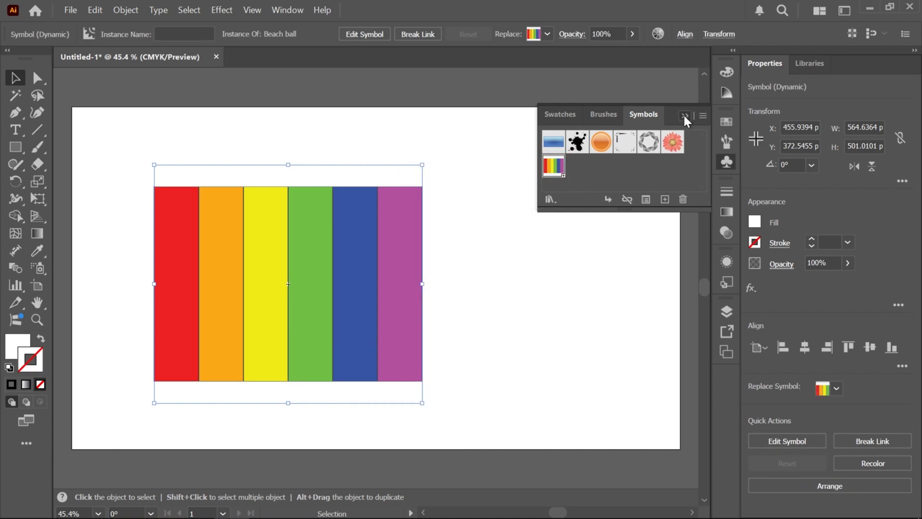
pyautogui.click(684, 115)
pyautogui.press('Delete')
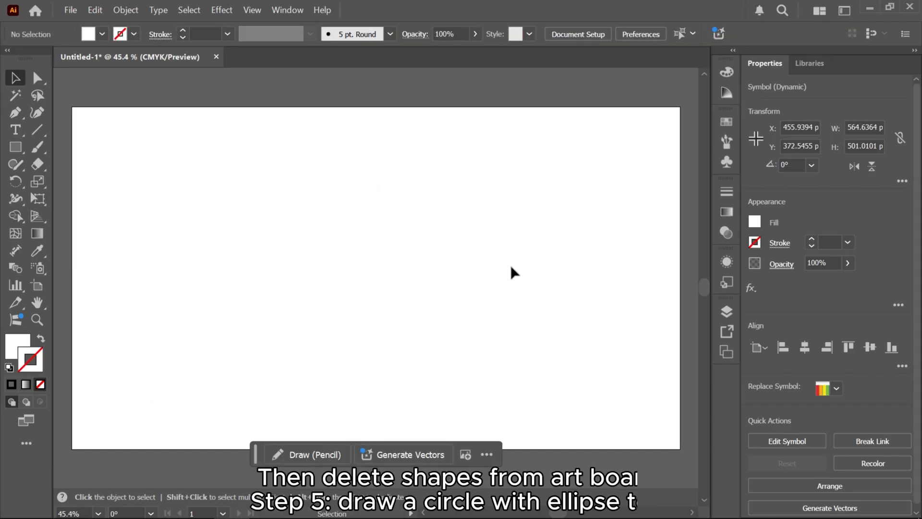
# Draw a circle about 393 px in diameter near the artboard's center and shift it slightly left and down
pyautogui.click(17, 146)
pyautogui.click(58, 182)
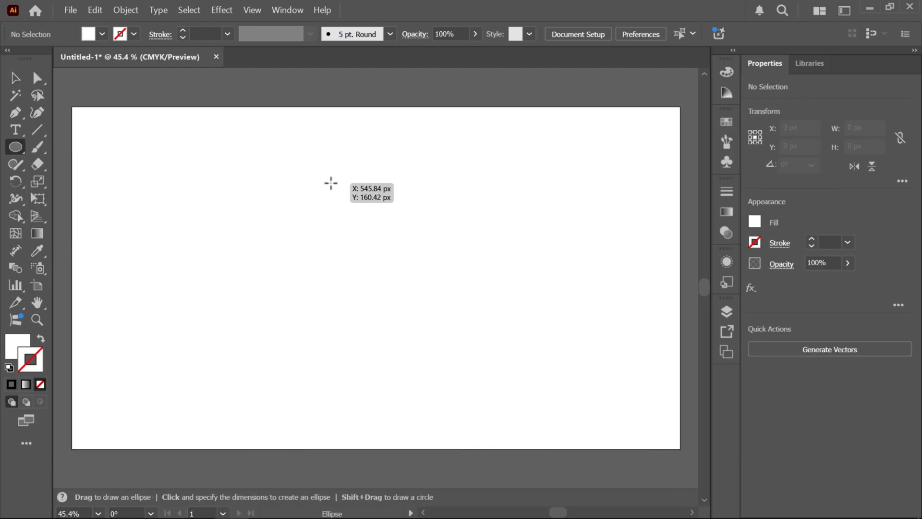
pyautogui.moveTo(312, 175); pyautogui.dragTo(501, 362)
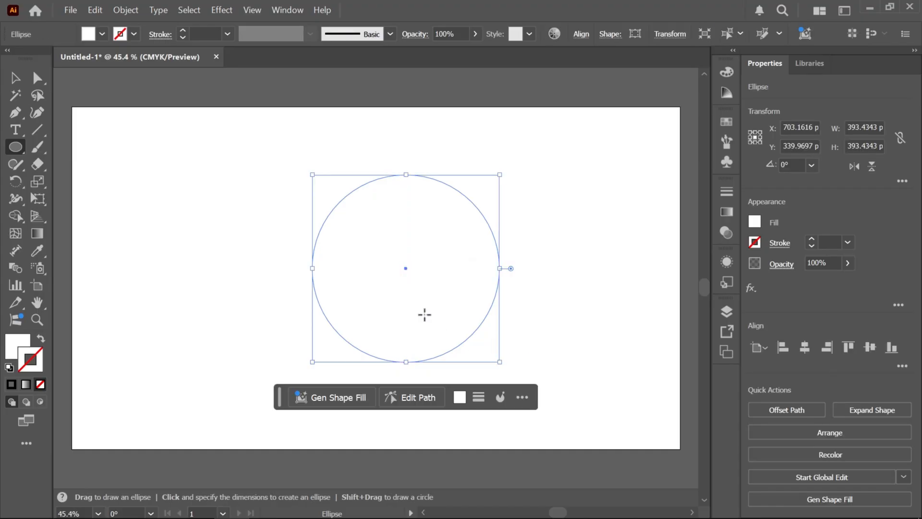
pyautogui.press('v')
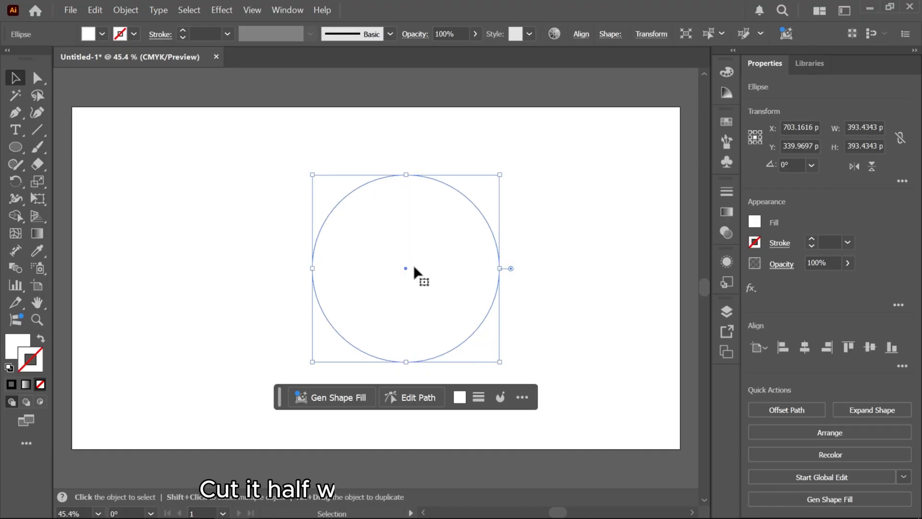
pyautogui.moveTo(406, 267); pyautogui.dragTo(346, 279)
# Cut the circle at its top and bottom anchor points with the Scissors tool and delete the left half
pyautogui.click(34, 163)
pyautogui.click(71, 181)
pyautogui.click(346, 187)
pyautogui.click(344, 371)
pyautogui.press('Delete')
pyautogui.press('v')
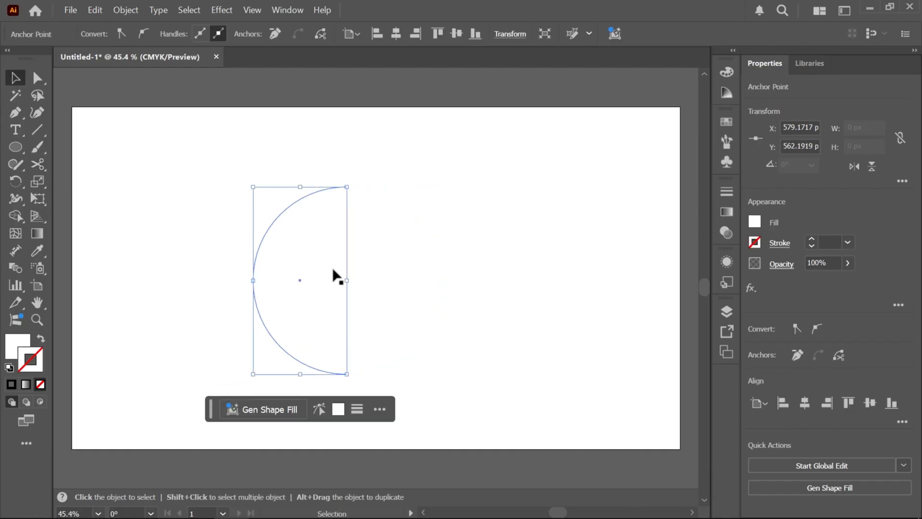
pyautogui.press('Delete')
pyautogui.click(403, 214)
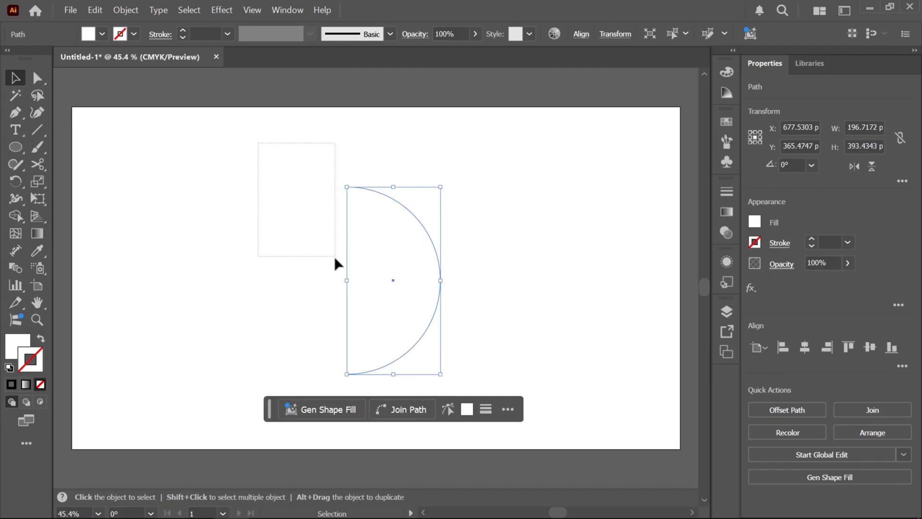
pyautogui.moveTo(334, 251); pyautogui.dragTo(334, 256)
pyautogui.press('Delete')
pyautogui.moveTo(309, 193); pyautogui.dragTo(498, 321)
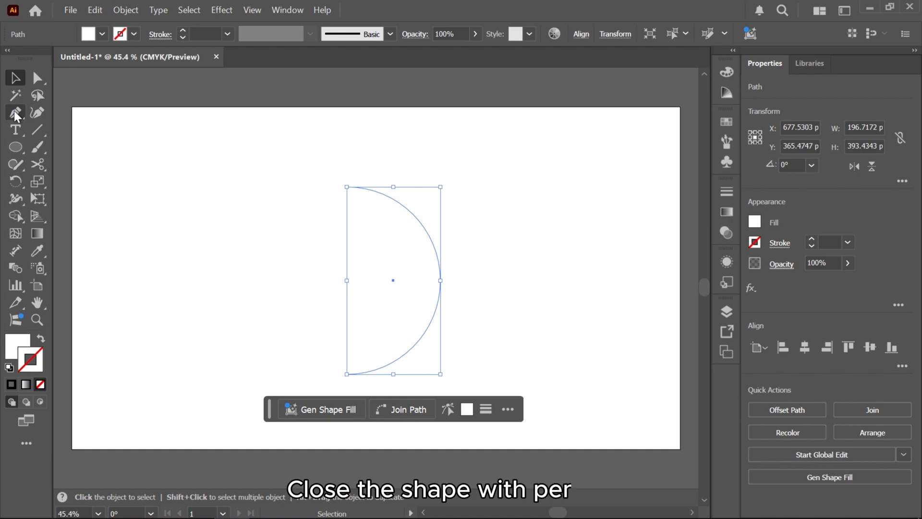
# Close the half circle's open side with a straight Pen tool segment and move the shape slightly left and up
pyautogui.click(14, 111)
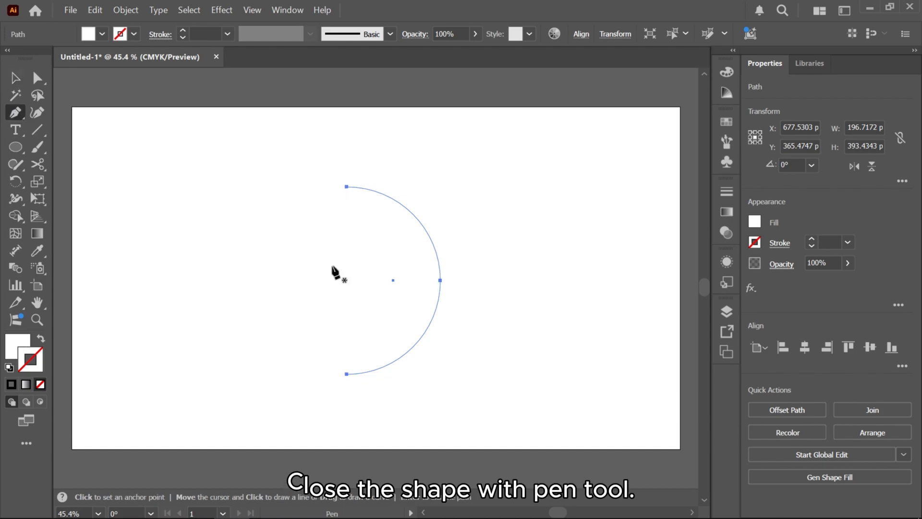
pyautogui.click(347, 186)
pyautogui.click(347, 375)
pyautogui.press('v')
pyautogui.moveTo(403, 249); pyautogui.dragTo(393, 284)
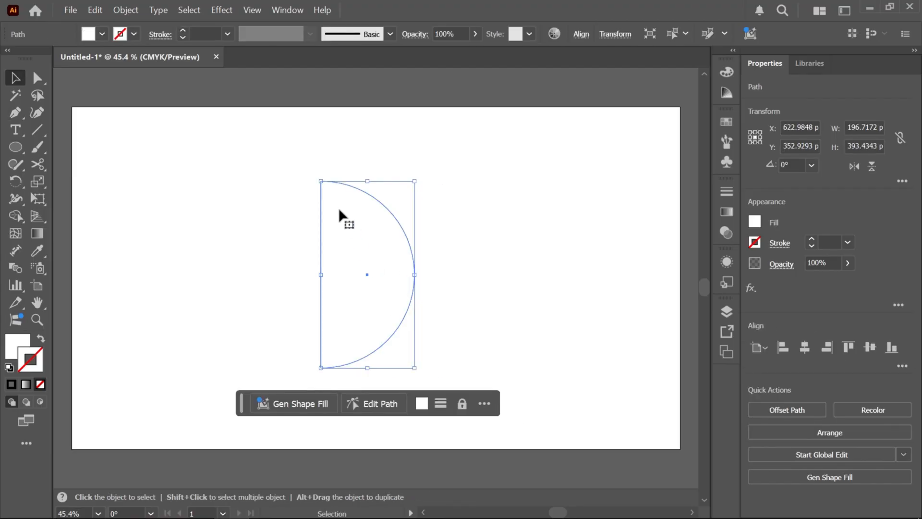
# Revolve the closed half circle into a sphere with the 3D Revolve (Classic) effect, keeping its options open
pyautogui.click(280, 10)
pyautogui.press('Escape')
pyautogui.click(214, 10)
pyautogui.click(214, 9)
pyautogui.click(215, 10)
pyautogui.moveTo(346, 89)
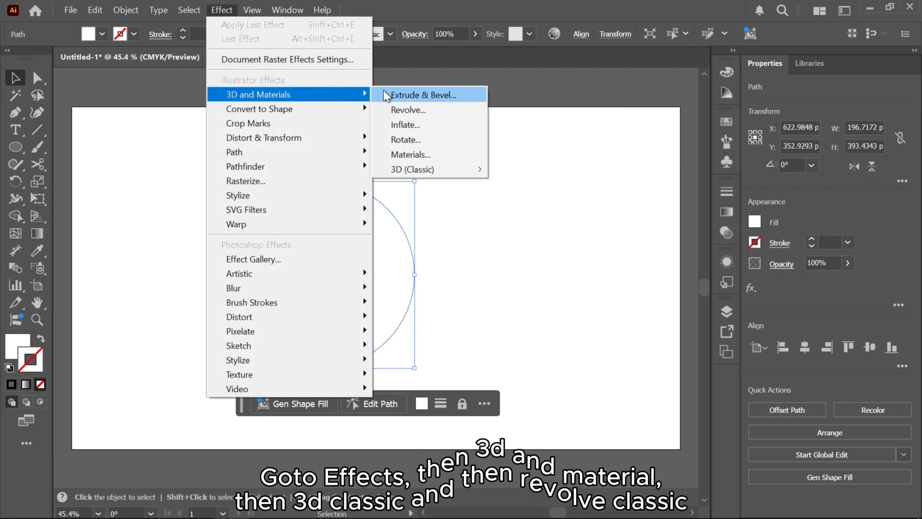
pyautogui.moveTo(404, 172)
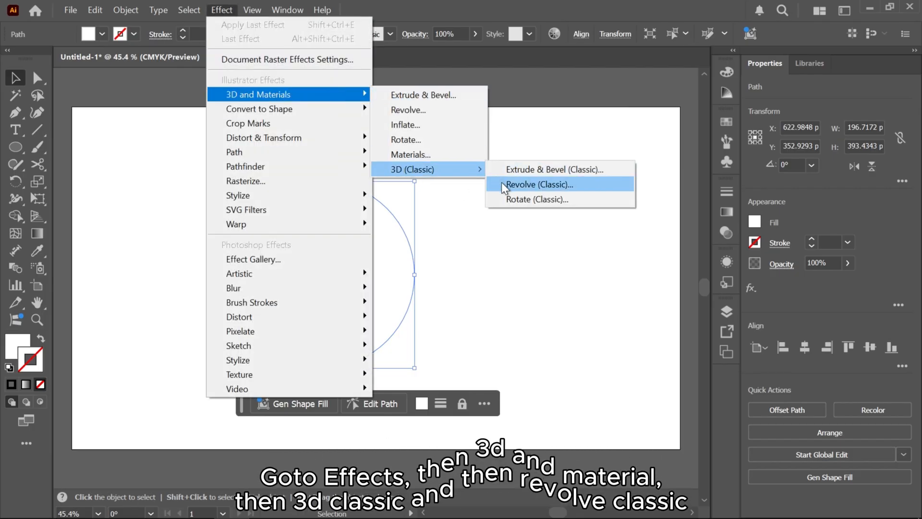
pyautogui.click(501, 185)
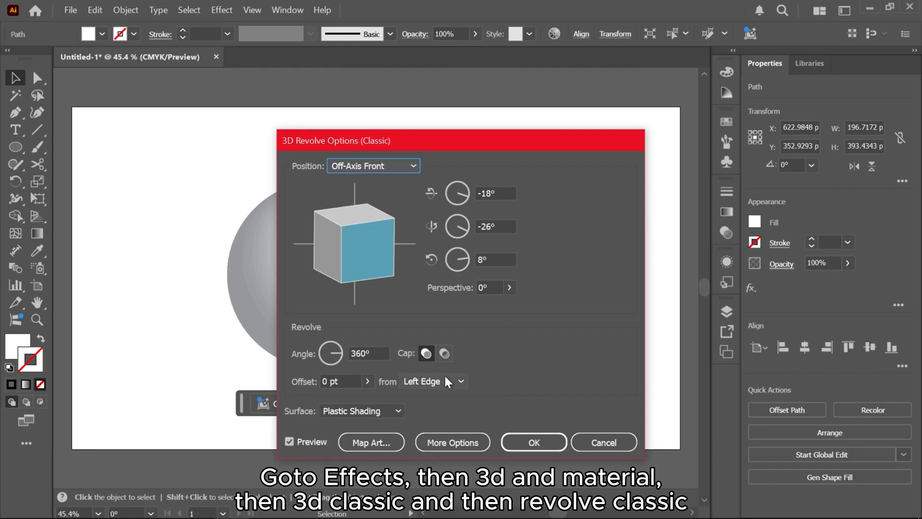
# Map the Beach ball symbol onto the sphere's surface, scaled to fit and with shaded artwork
pyautogui.click(370, 442)
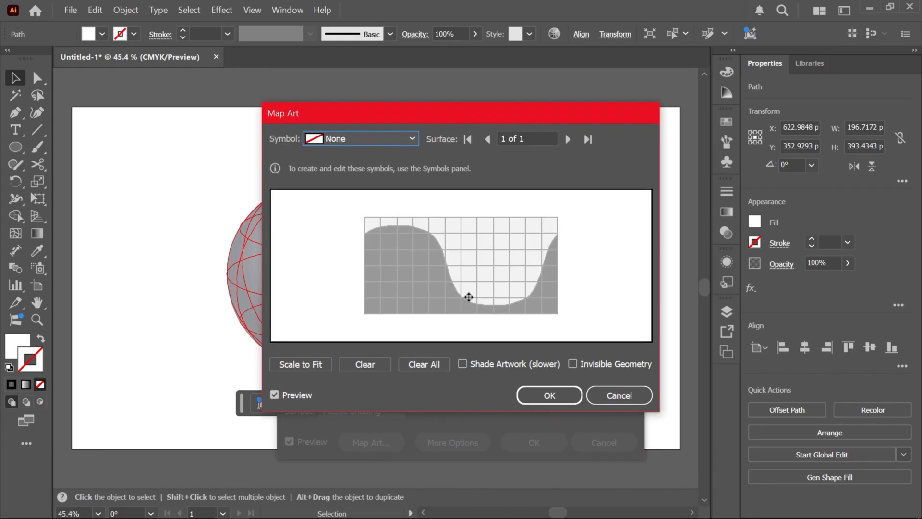
pyautogui.click(411, 137)
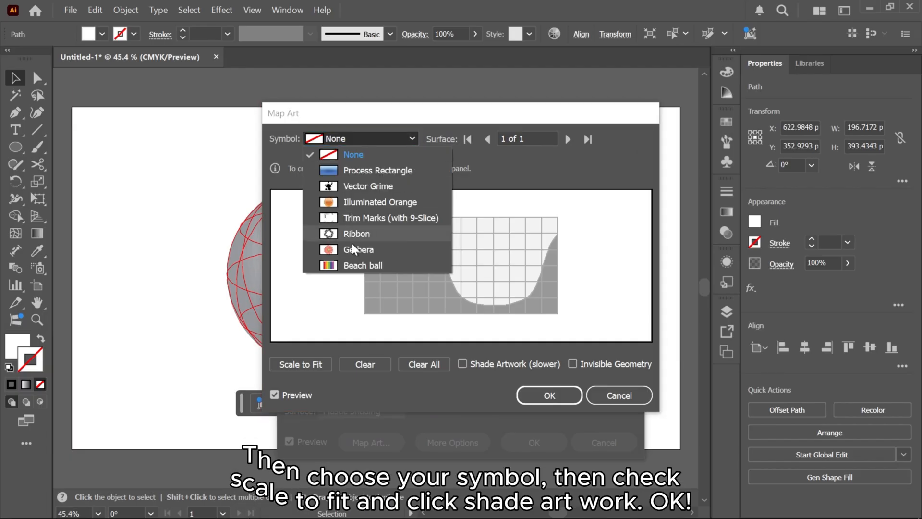
pyautogui.click(361, 263)
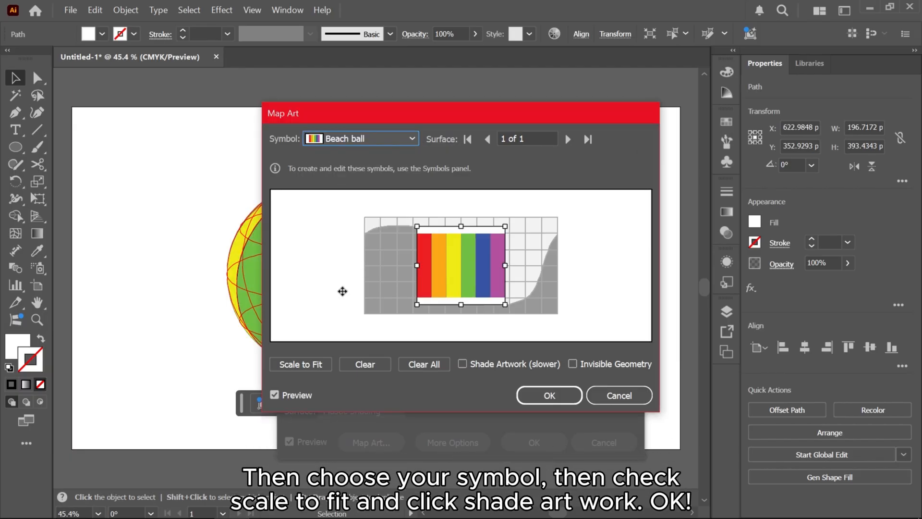
pyautogui.click(316, 364)
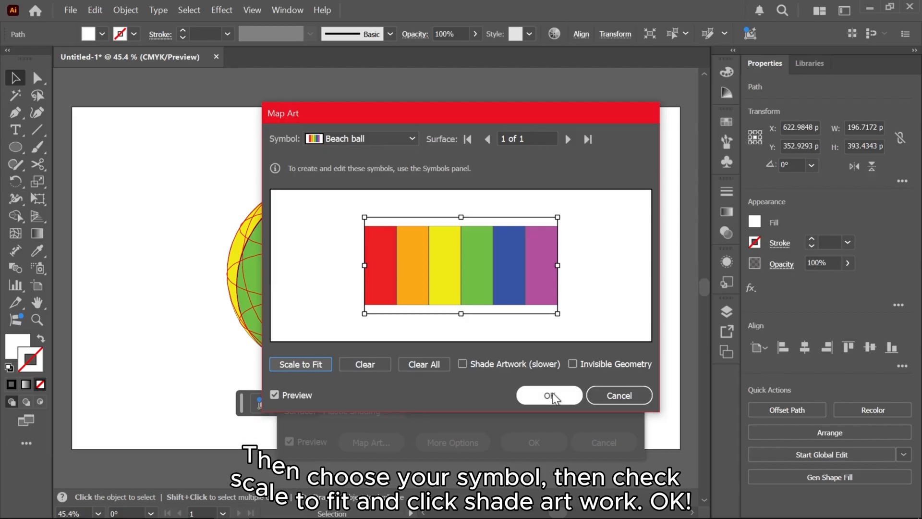
pyautogui.click(463, 363)
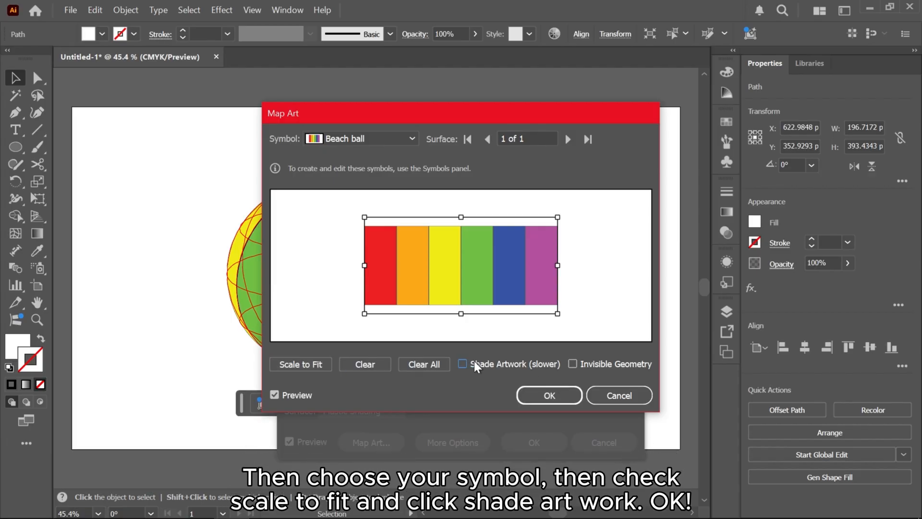
pyautogui.click(541, 394)
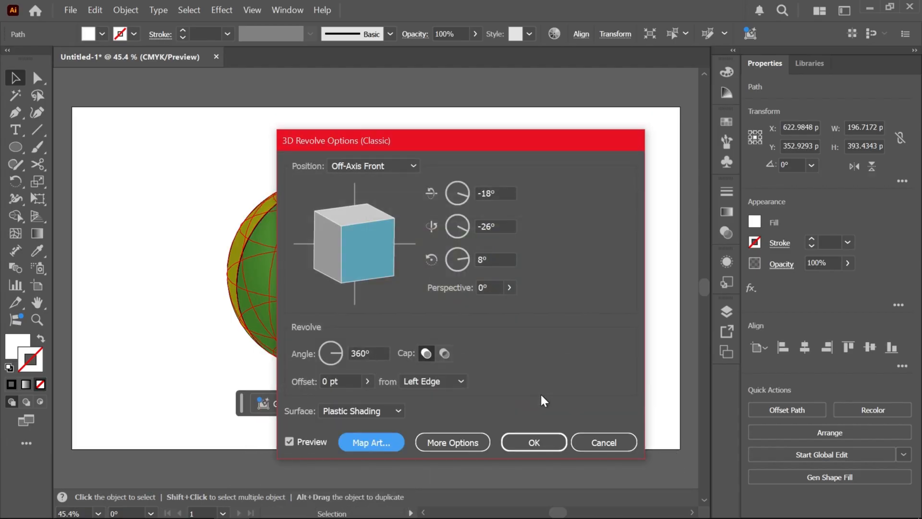
# Rotate the mapped sphere to -164°, -25° and 173° and apply the revolve effect
pyautogui.moveTo(489, 141); pyautogui.dragTo(643, 122)
pyautogui.moveTo(514, 225)
pyautogui.mouseDown()
pyautogui.moveTo(532, 241)
pyautogui.moveTo(480, 231)
pyautogui.moveTo(521, 242)
pyautogui.mouseUp()
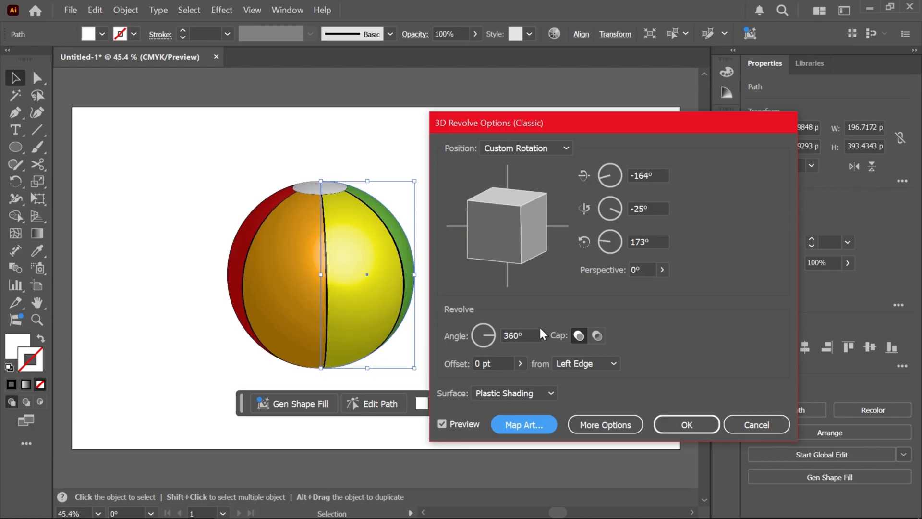
pyautogui.click(703, 425)
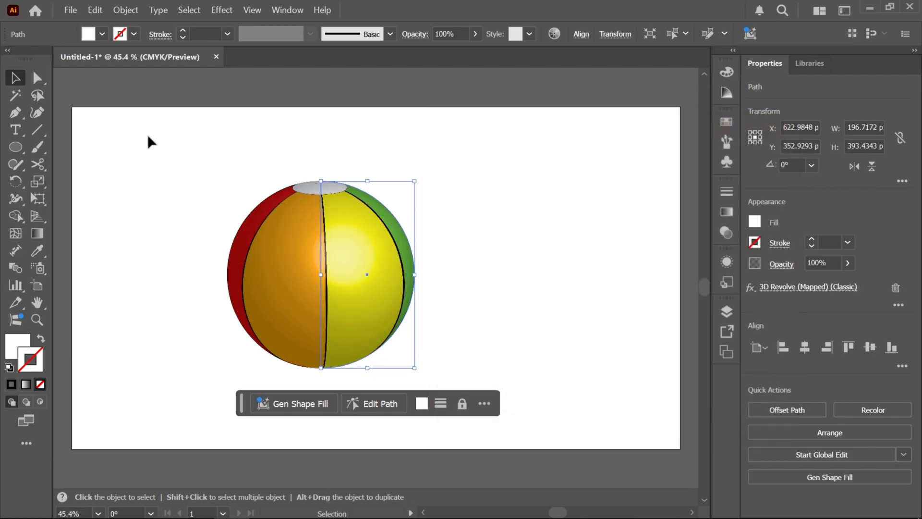
# Draw a flat ellipse about 236 by 42 px to the lower right of the ball and fill it with black (000000)
pyautogui.click(16, 148)
pyautogui.moveTo(438, 345); pyautogui.dragTo(552, 365)
pyautogui.press('v')
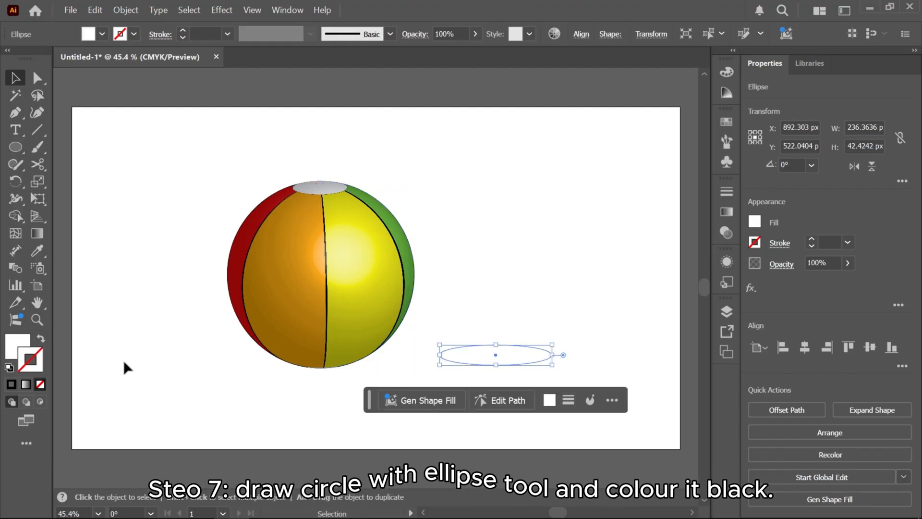
pyautogui.doubleClick(17, 345)
pyautogui.moveTo(309, 267); pyautogui.dragTo(264, 368)
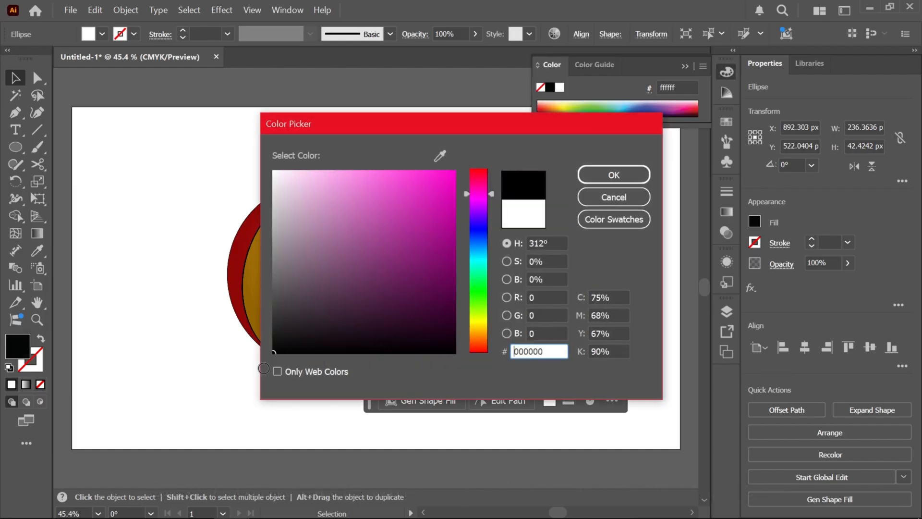
pyautogui.click(606, 174)
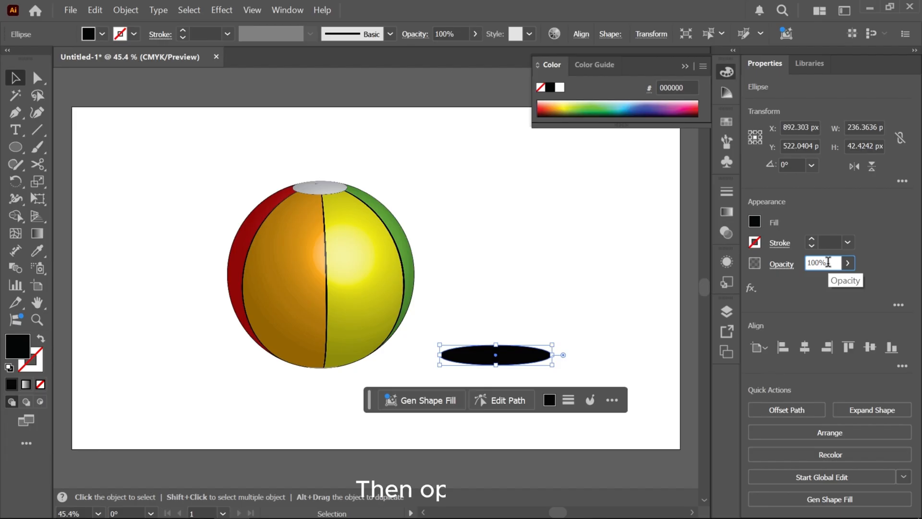
# Set the black ellipse's opacity to 25% and move it slightly down and to the left
pyautogui.write('25')
pyautogui.press('Return')
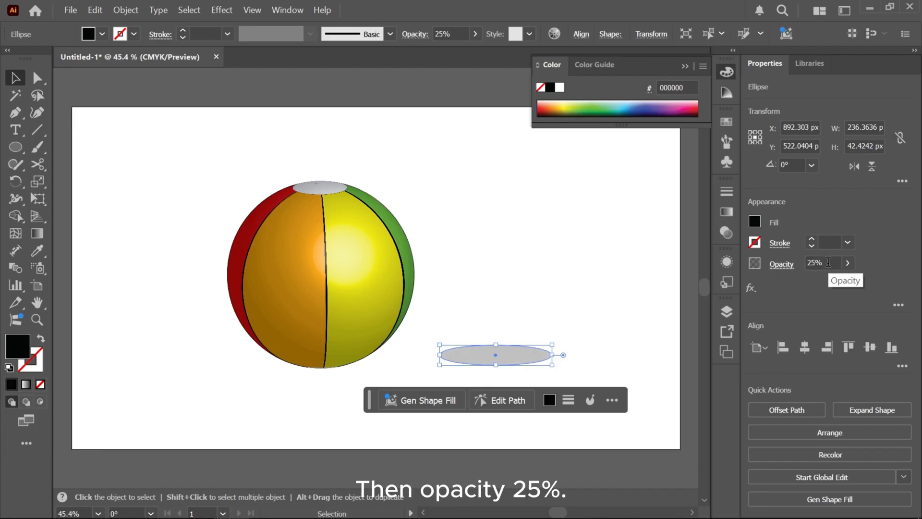
pyautogui.moveTo(517, 349); pyautogui.dragTo(504, 365)
# Apply a Gaussian Blur with a 55-pixel radius to the semi-transparent ellipse
pyautogui.click(223, 9)
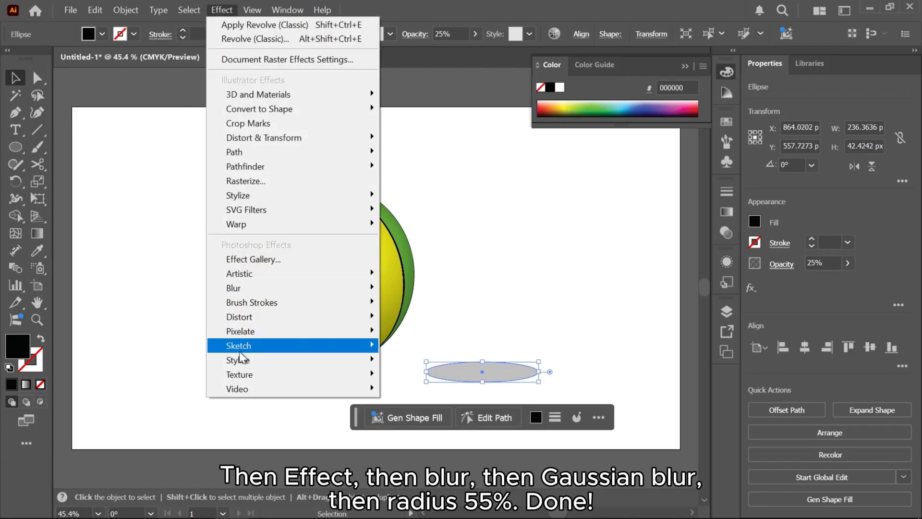
pyautogui.moveTo(268, 301)
pyautogui.click(391, 289)
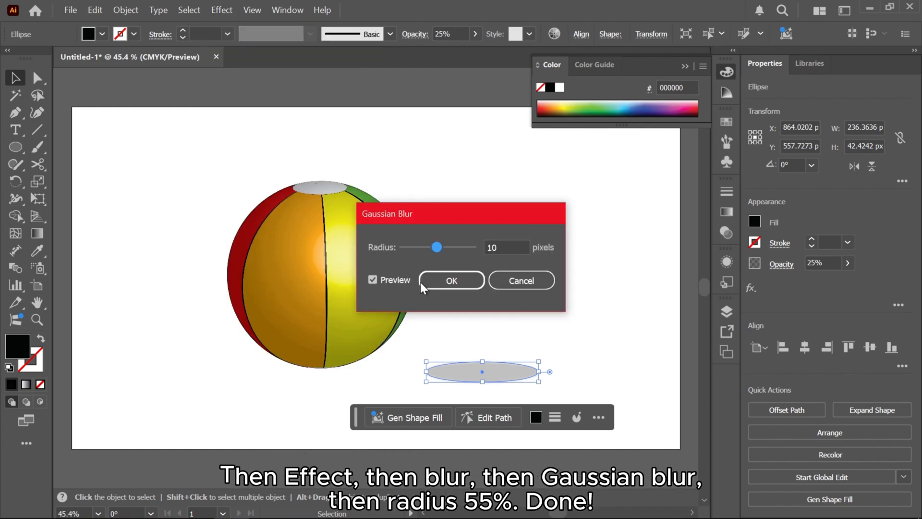
pyautogui.moveTo(442, 246); pyautogui.dragTo(458, 244)
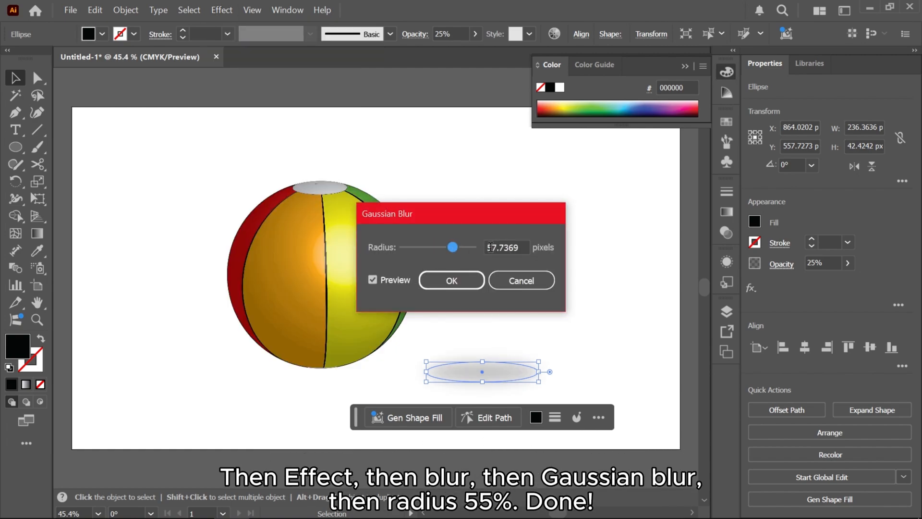
pyautogui.doubleClick(504, 247)
pyautogui.write('55')
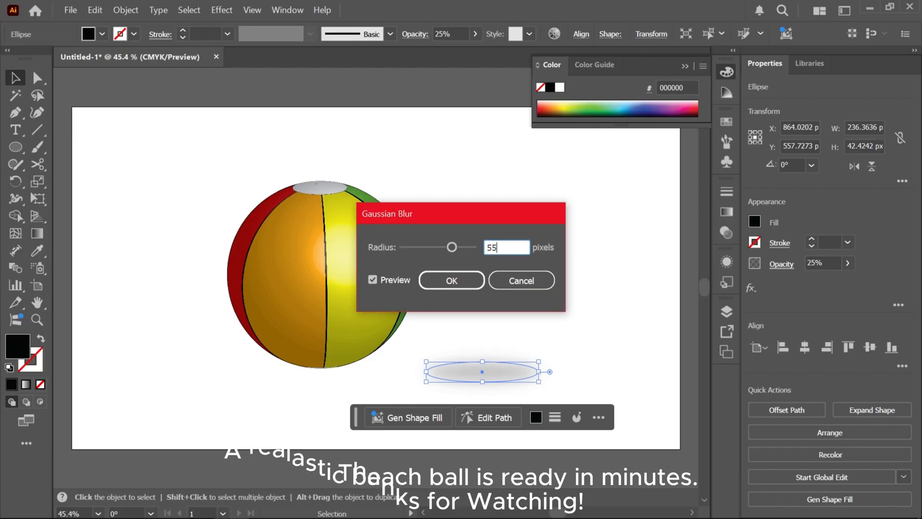
pyautogui.press('Return')
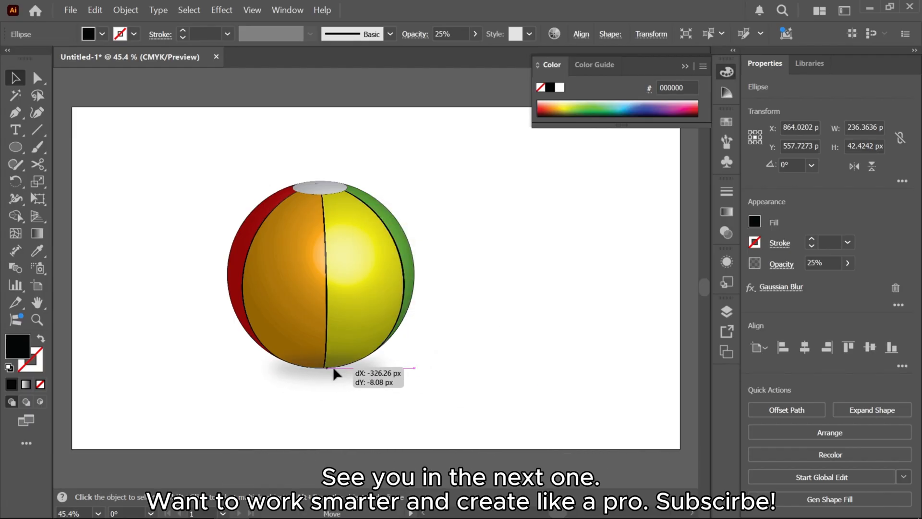